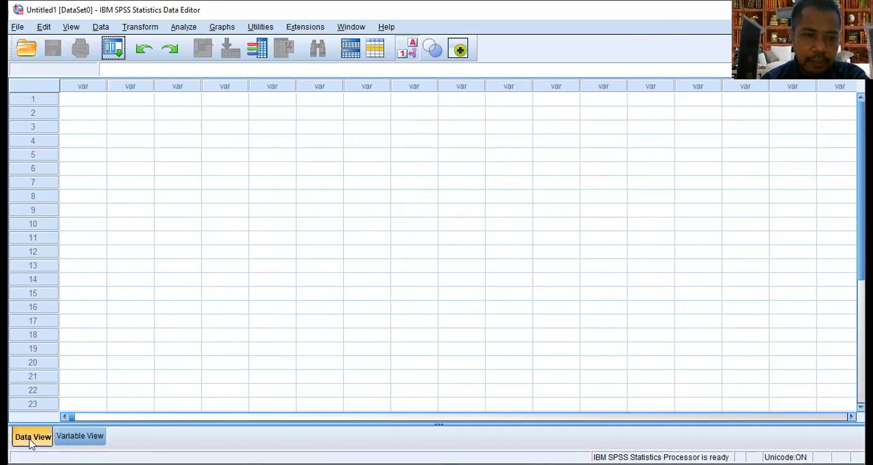
Define the first variable with the name Pretest, 0 decimals and the label "Pre Test"
{"action": "left_click", "coordinate": [93, 439]}
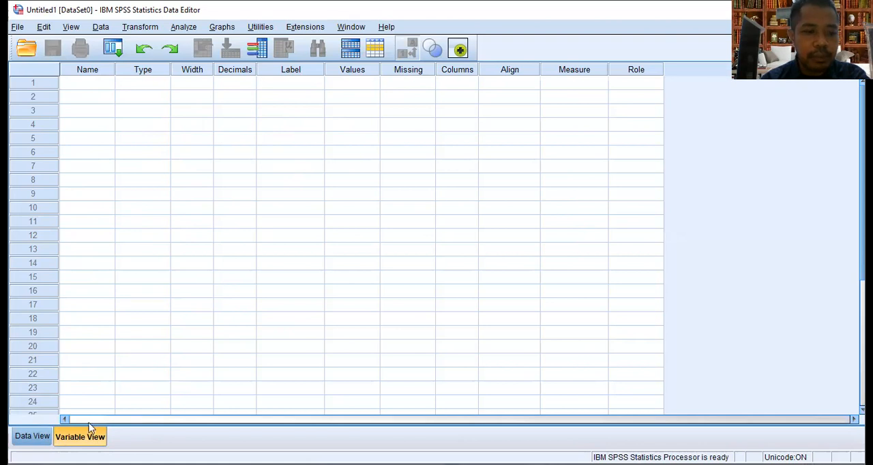
{"action": "left_click", "coordinate": [99, 86]}
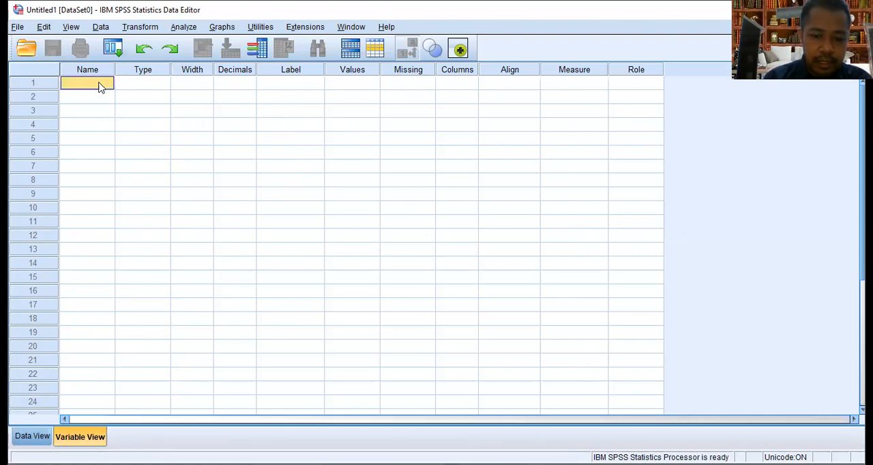
{"action": "type", "text": "Pretest"}
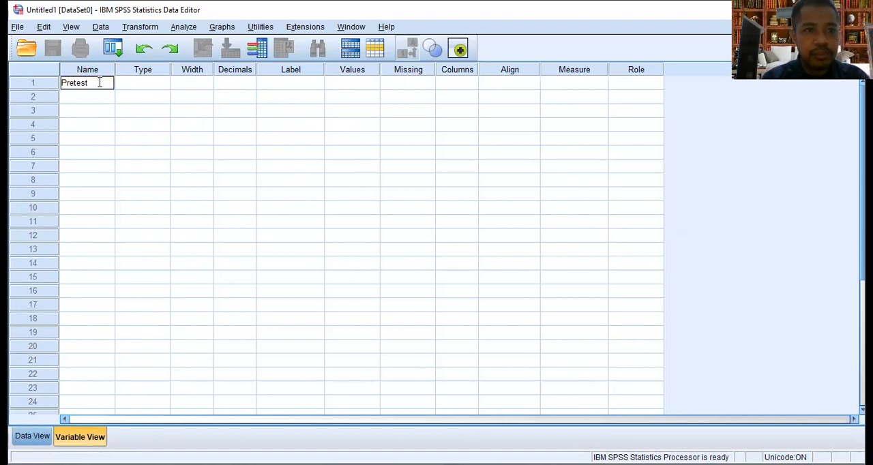
{"action": "left_click", "coordinate": [236, 87]}
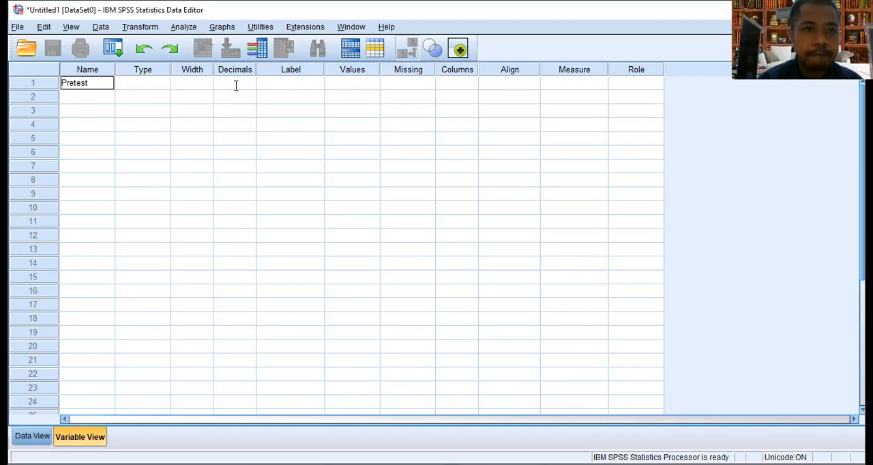
{"action": "left_click", "coordinate": [236, 85]}
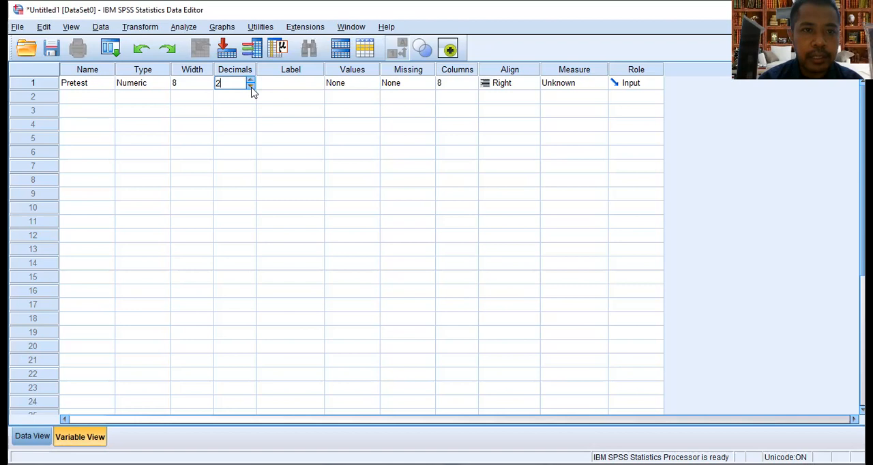
{"action": "left_click", "coordinate": [251, 87]}
{"action": "left_click", "coordinate": [251, 87]}
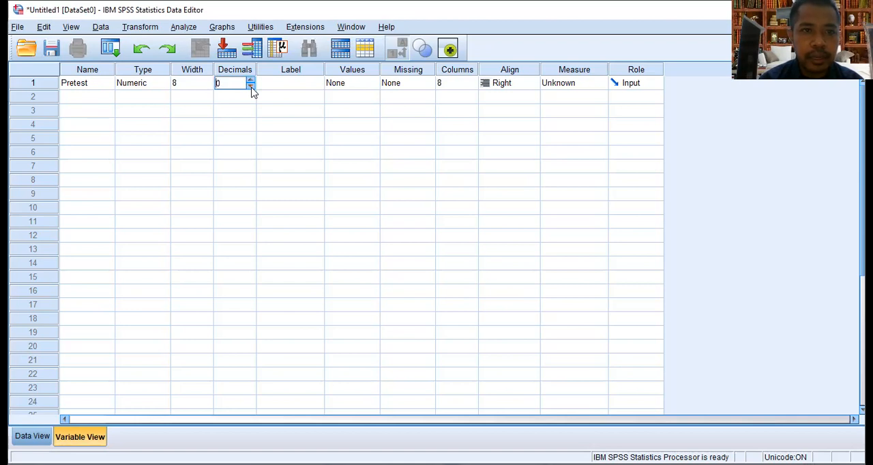
{"action": "left_click", "coordinate": [308, 86]}
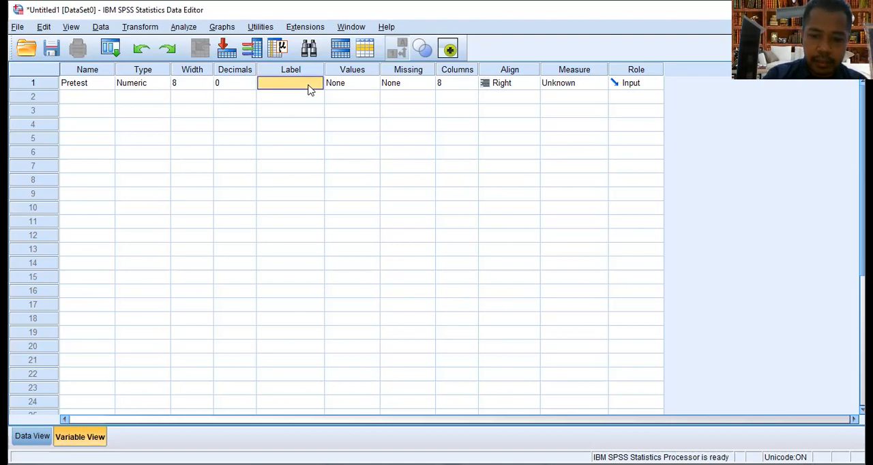
{"action": "type", "text": "Pre Test"}
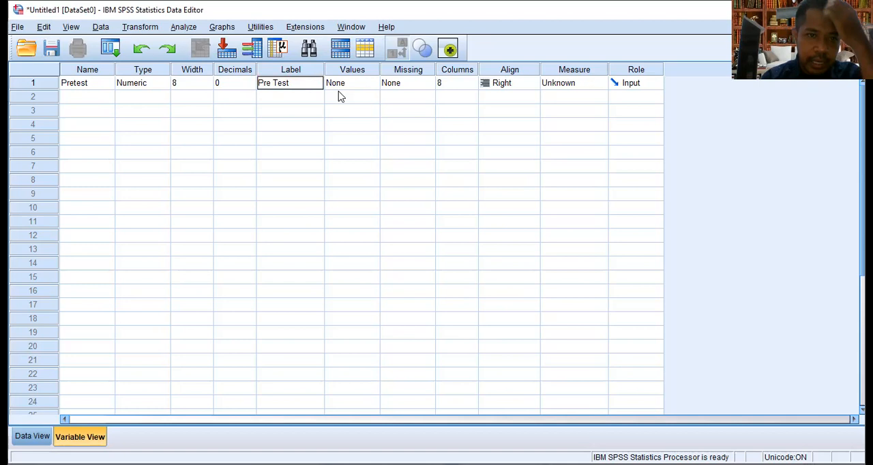
Define a second variable named Posttest with 0 decimals and the label "Post Test"
{"action": "left_click", "coordinate": [106, 99]}
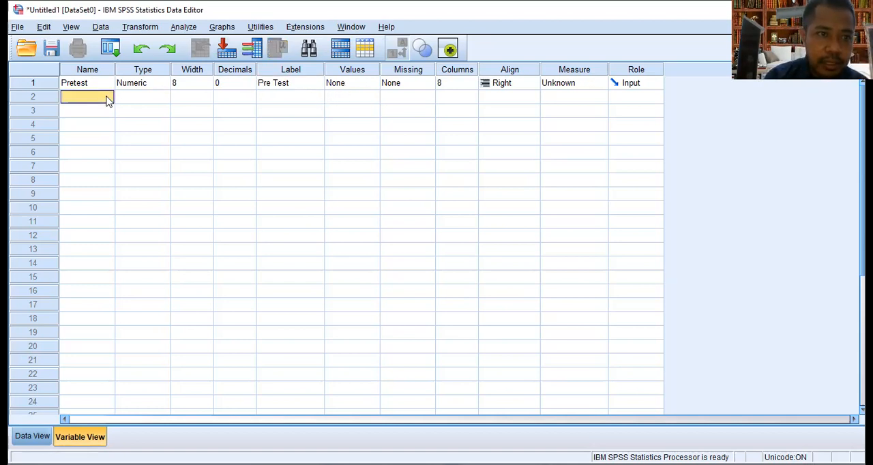
{"action": "type", "text": "Post"}
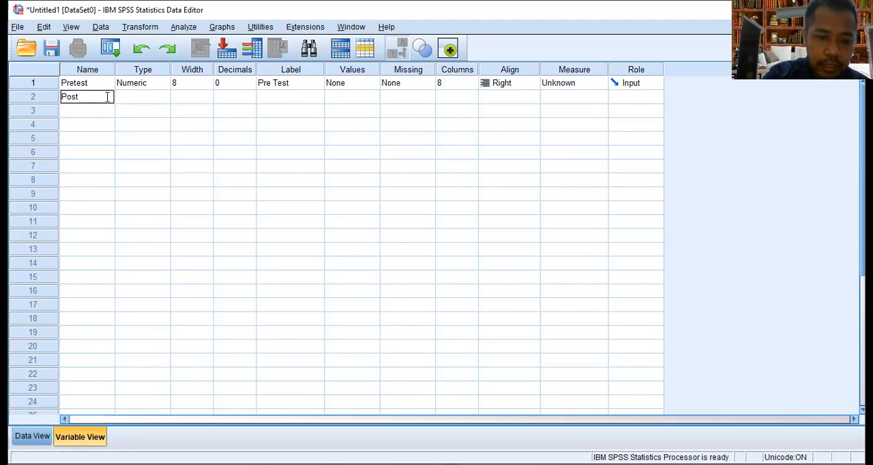
{"action": "type", "text": "test"}
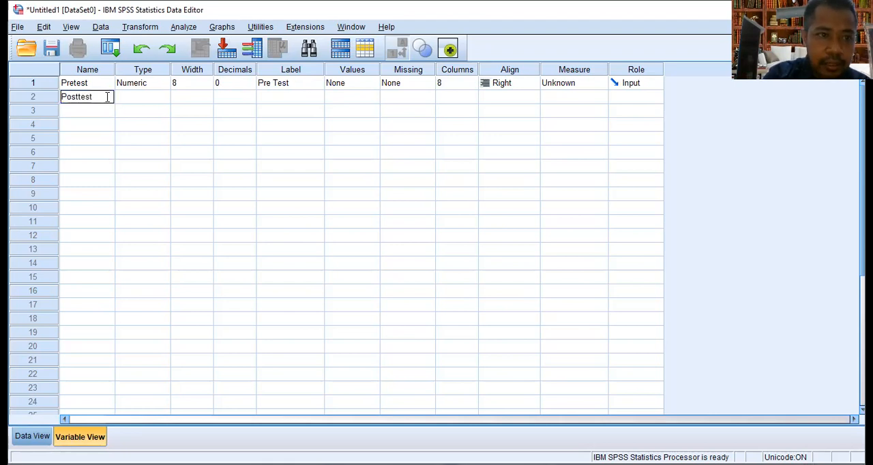
{"action": "left_click", "coordinate": [252, 101]}
{"action": "left_click", "coordinate": [251, 100]}
{"action": "left_click", "coordinate": [251, 100]}
{"action": "left_click", "coordinate": [284, 104]}
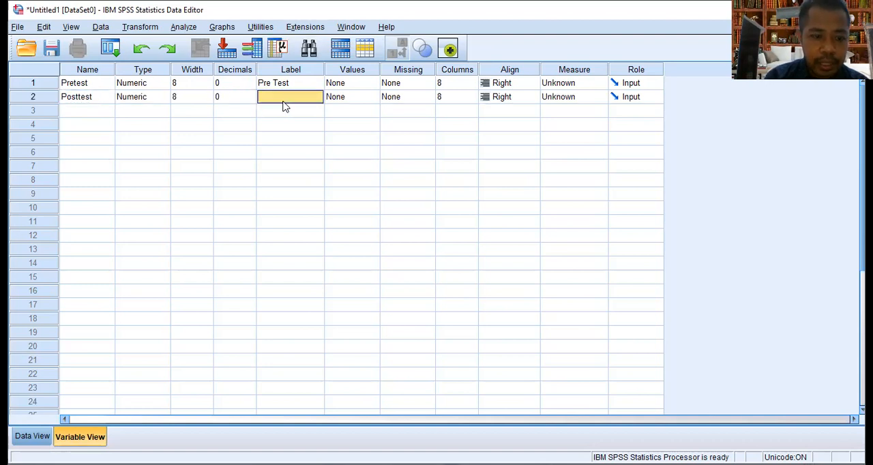
{"action": "type", "text": "Post T"}
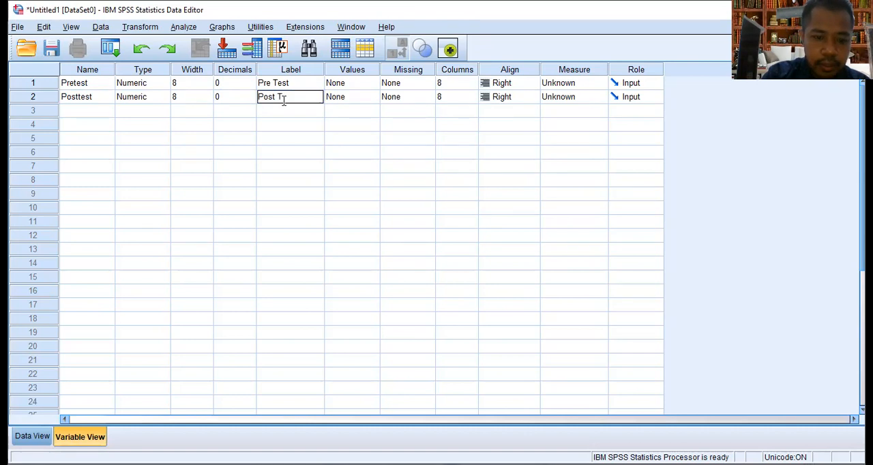
{"action": "type", "text": "est"}
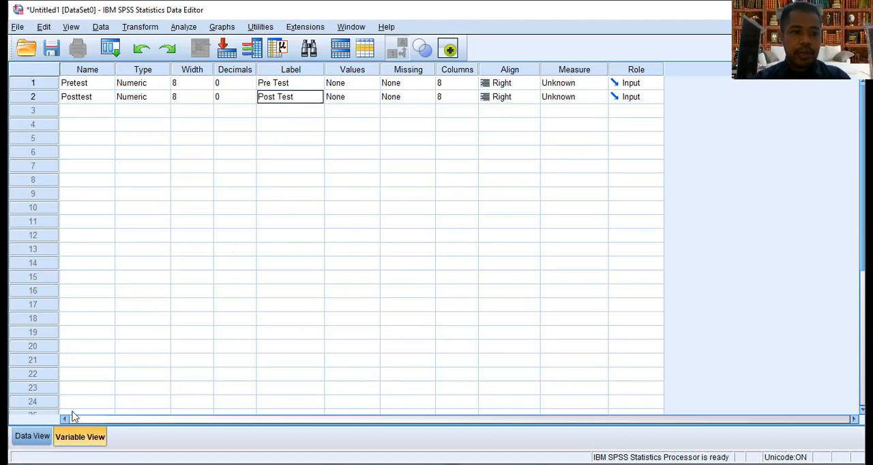
Copy the Pre Test and Post Test values in B5:C24 from the Excel workbook into the Pretest and Posttest columns of the SPSS data, starting at row 1
{"action": "left_click", "coordinate": [32, 438]}
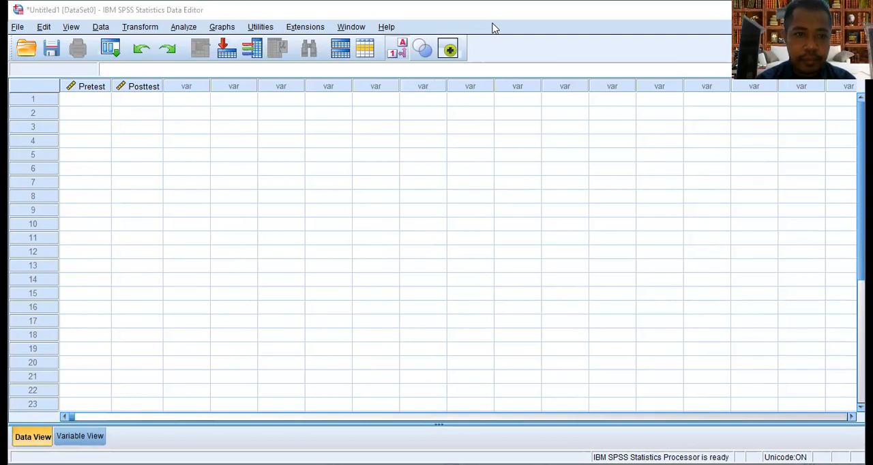
{"action": "key", "text": "alt+Tab"}
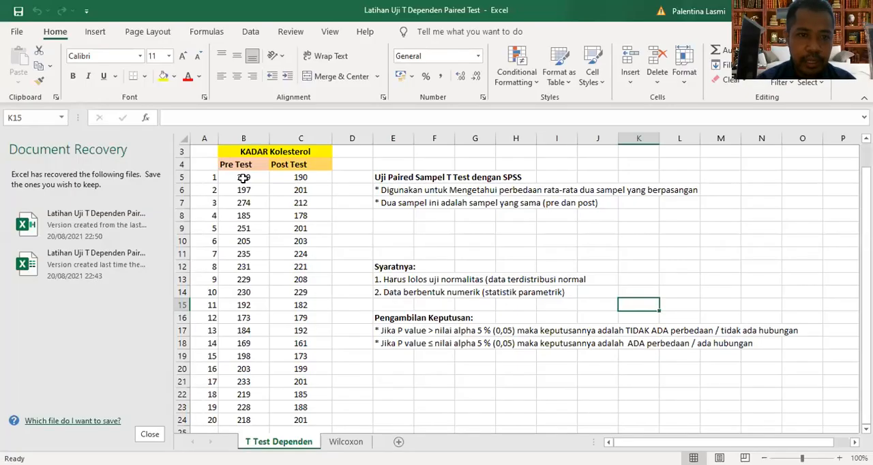
{"action": "left_click", "coordinate": [243, 178]}
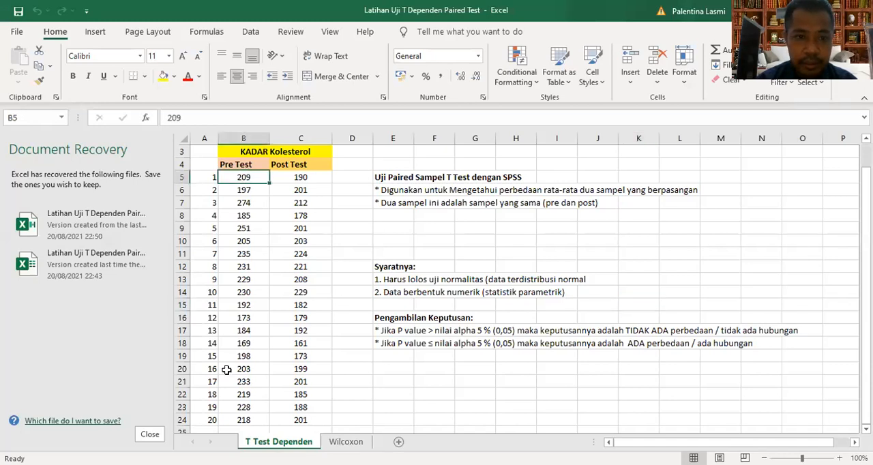
{"action": "key", "text": "shift+Right"}
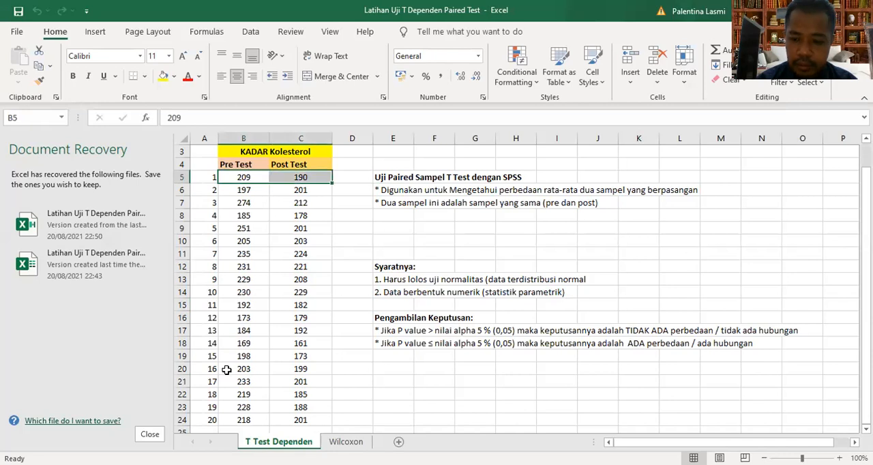
{"action": "key", "text": "shift+Right"}
{"action": "key", "text": "shift+Down"}
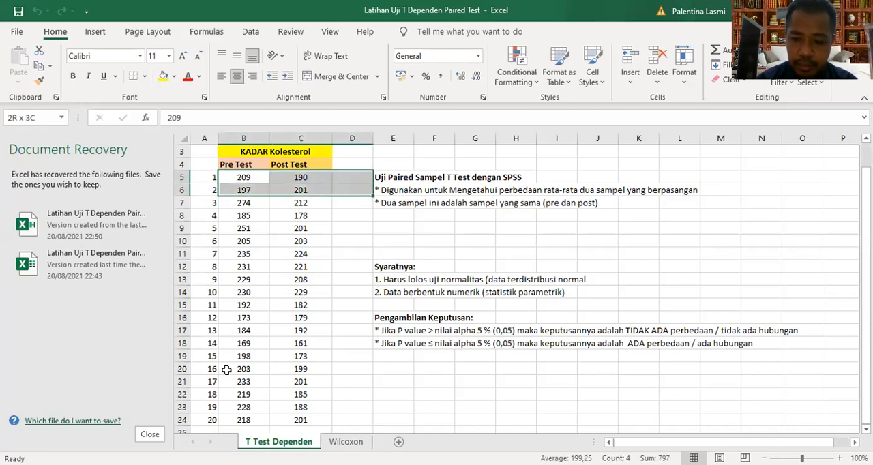
{"action": "key", "text": "shift+Left"}
{"action": "key", "text": "shift+Down"}
{"action": "key", "text": "shift+Down"}
{"action": "key", "text": "shift+Down"}
{"action": "key", "text": "shift+Down"}
{"action": "key", "text": "shift+Down"}
{"action": "key", "text": "shift+Down"}
{"action": "key", "text": "shift+Down"}
{"action": "key", "text": "shift+Down"}
{"action": "key", "text": "shift+Down"}
{"action": "key", "text": "shift+Down"}
{"action": "key", "text": "shift+Down"}
{"action": "key", "text": "shift+Down"}
{"action": "key", "text": "shift+Down"}
{"action": "key", "text": "shift+Down"}
{"action": "key", "text": "shift+Down"}
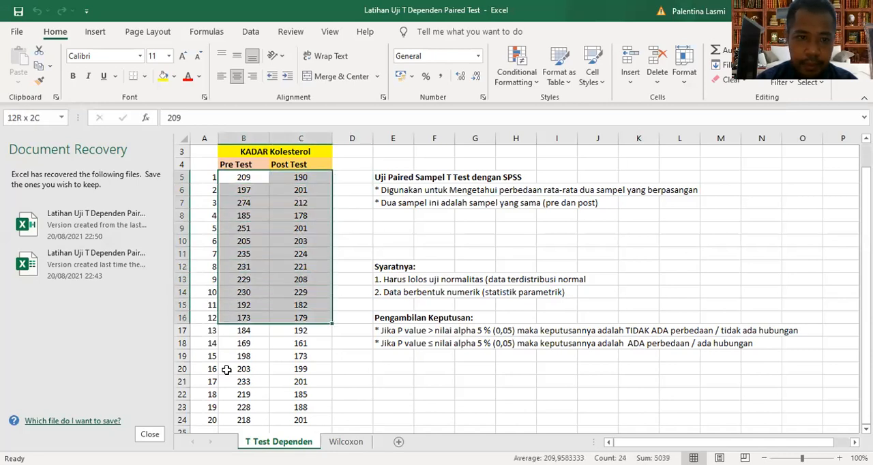
{"action": "key", "text": "shift+Down"}
{"action": "key", "text": "shift+Down"}
{"action": "key", "text": "shift+Down"}
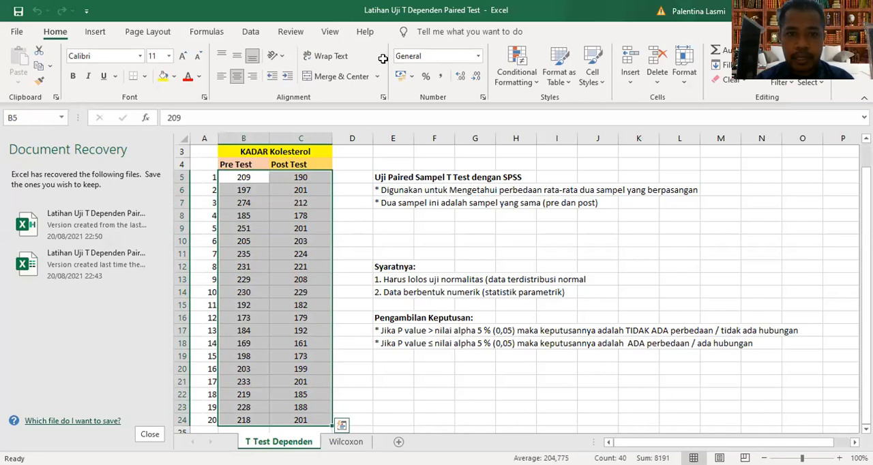
{"action": "key", "text": "ctrl+c"}
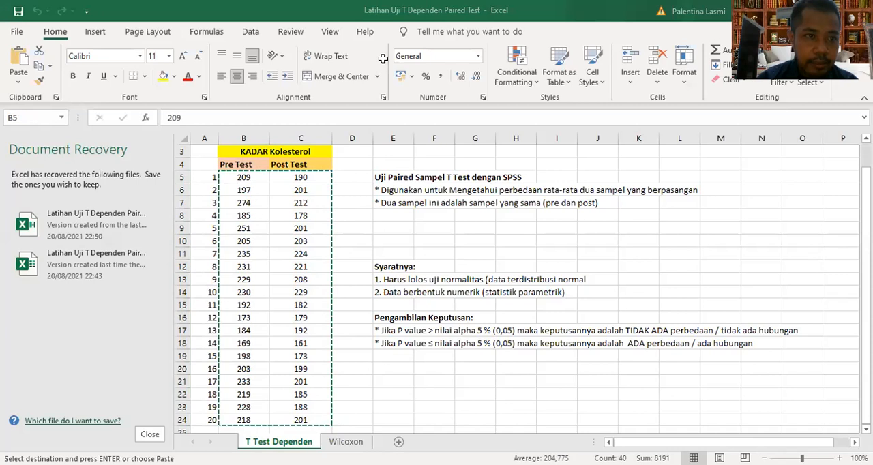
{"action": "key", "text": "alt+Tab"}
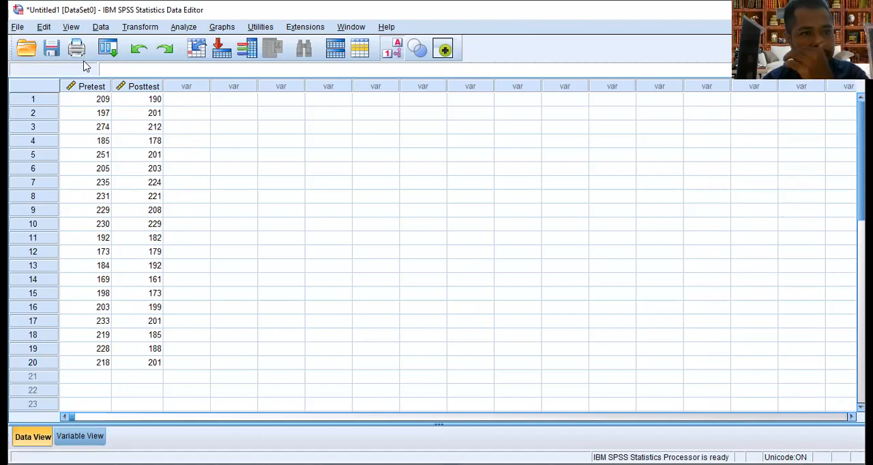
{"action": "left_click", "coordinate": [17, 26]}
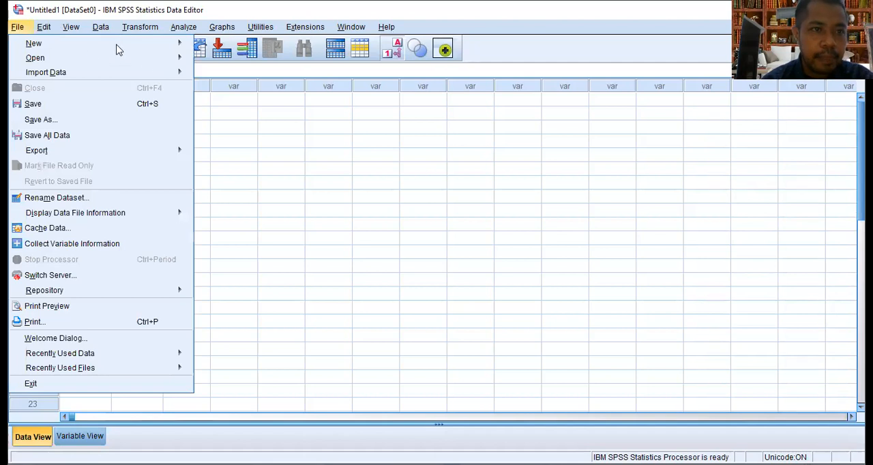
{"action": "left_click", "coordinate": [258, 130]}
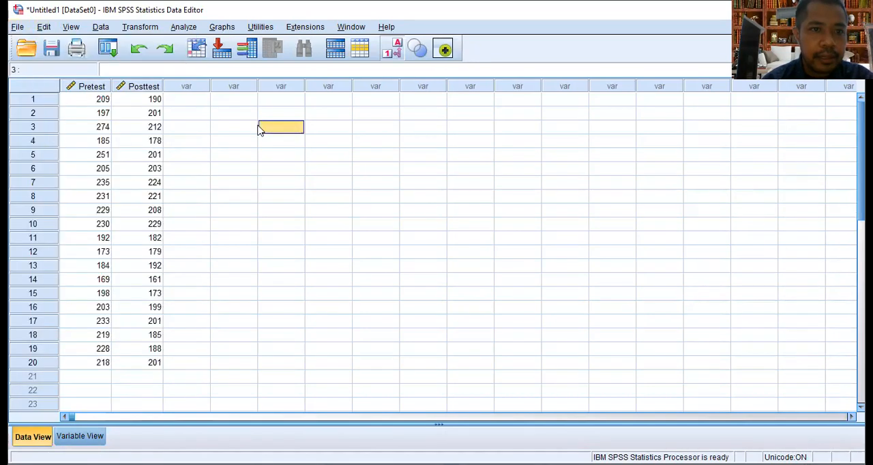
{"action": "left_click", "coordinate": [150, 116]}
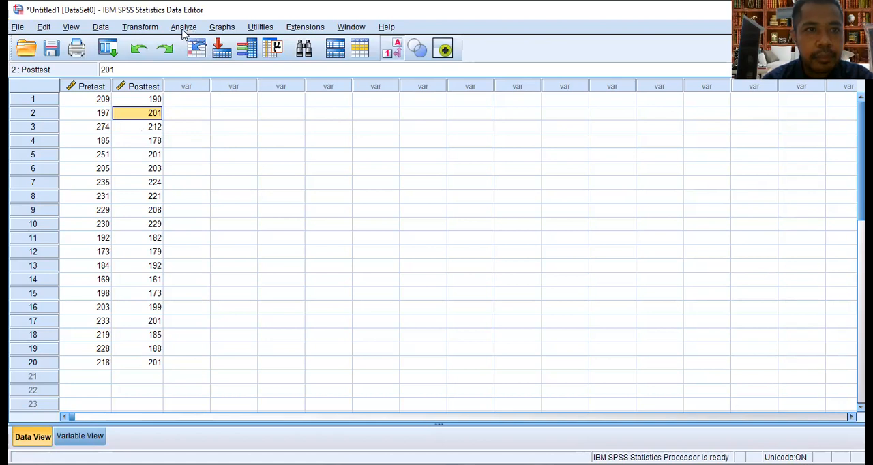
Run a Paired-Samples T Test with Pre Test as Variable1 and Post Test as Variable2 of pair 1
{"action": "left_click", "coordinate": [185, 30]}
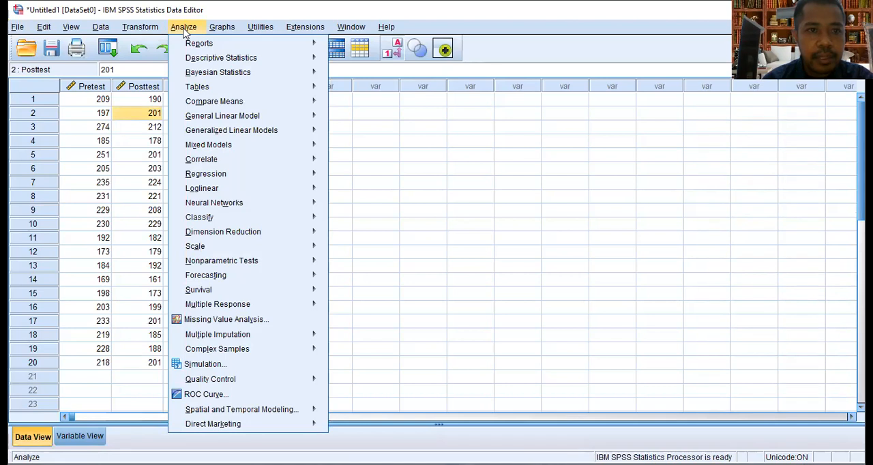
{"action": "mouse_move", "coordinate": [208, 60]}
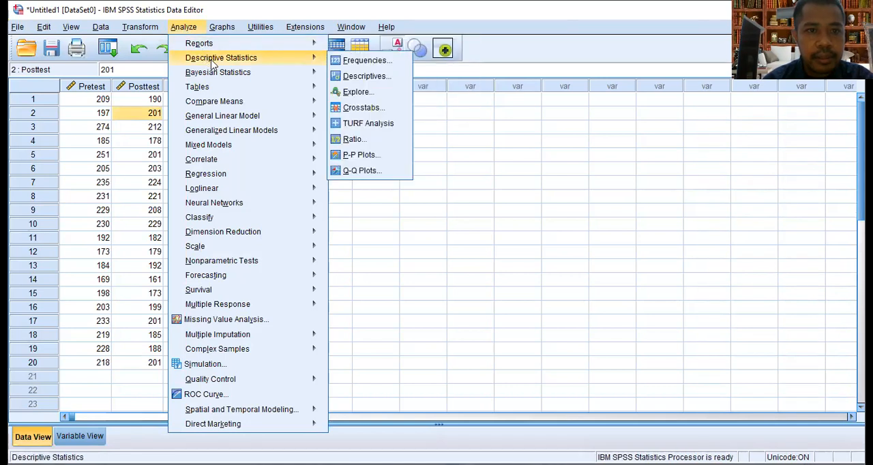
{"action": "mouse_move", "coordinate": [231, 107]}
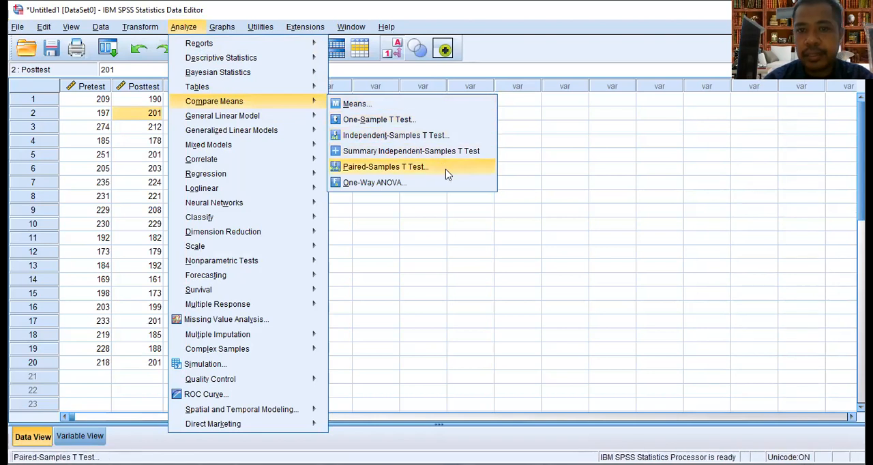
{"action": "left_click", "coordinate": [446, 170]}
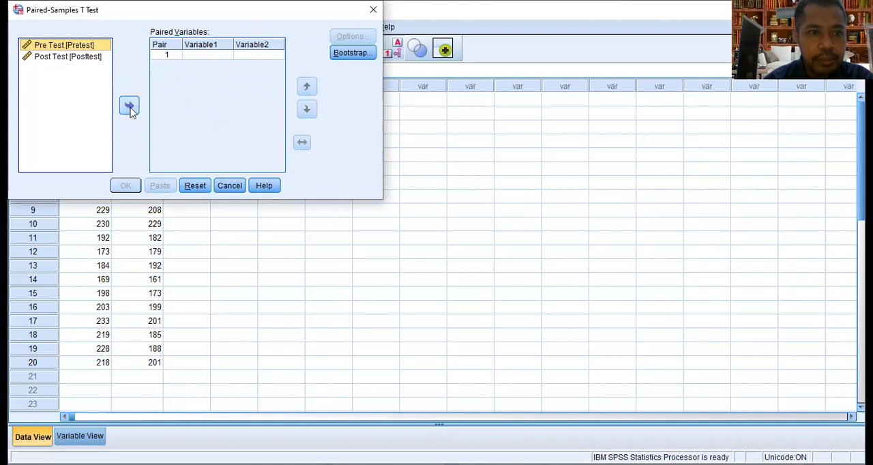
{"action": "left_click", "coordinate": [130, 108]}
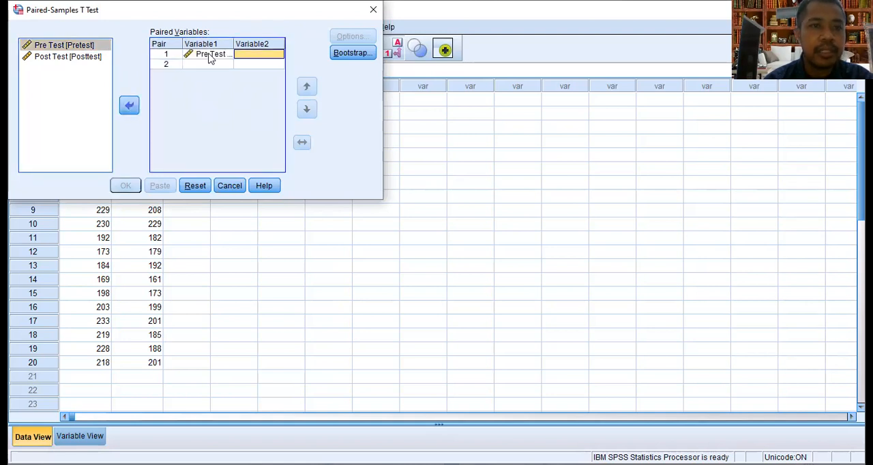
{"action": "left_click", "coordinate": [69, 57]}
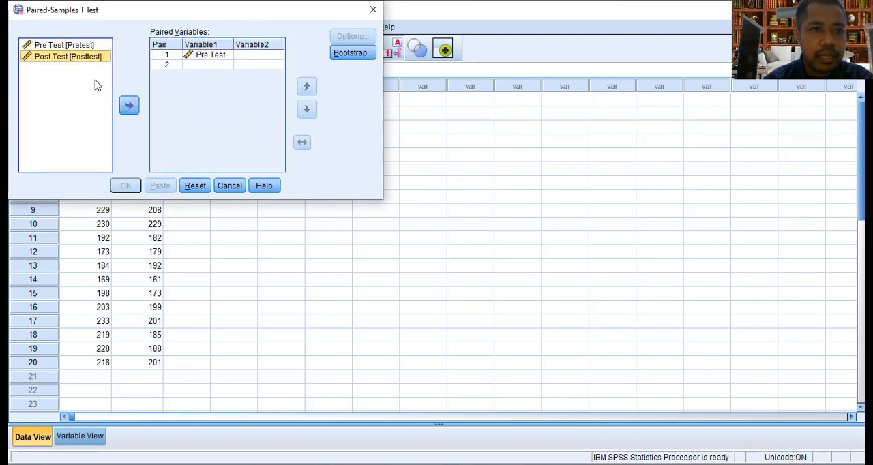
{"action": "left_click", "coordinate": [130, 106]}
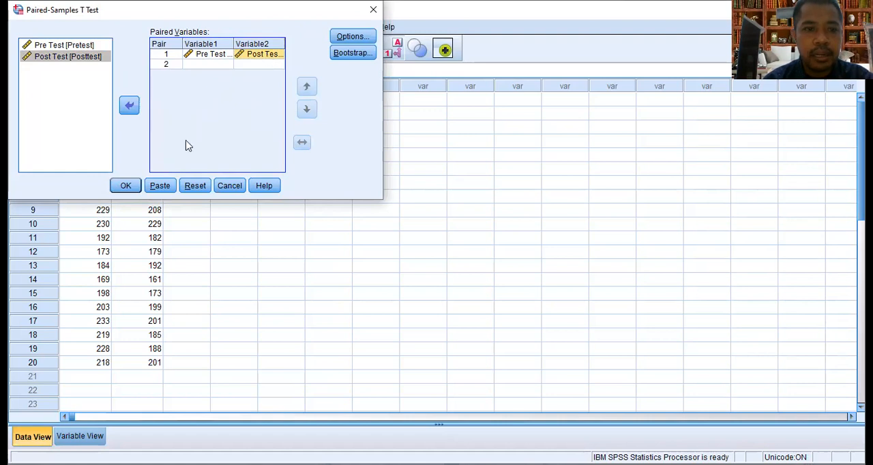
{"action": "left_click", "coordinate": [128, 187]}
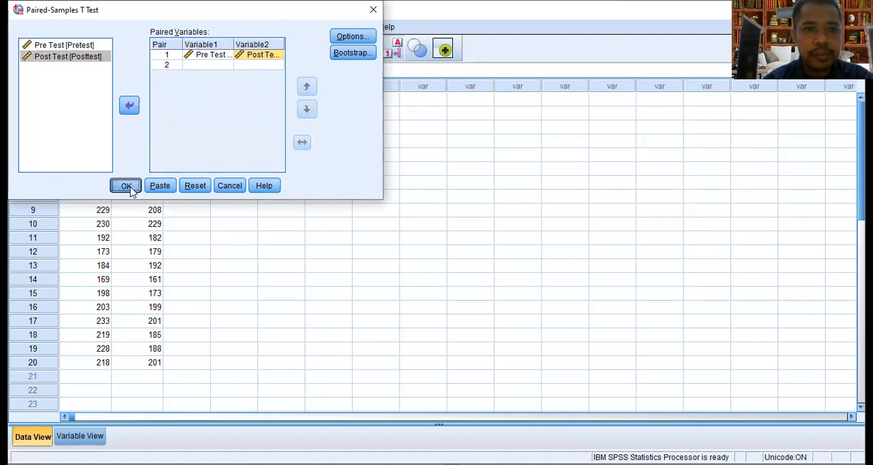